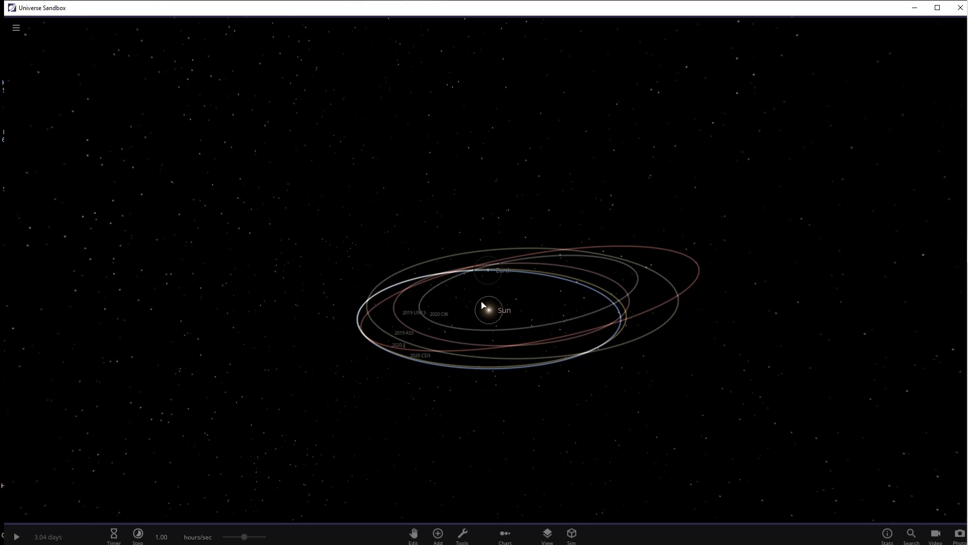
# Step: Zoom in until Earth's globe fills the centre and start the simulation running
pyautogui.scroll(5, 492, 273)
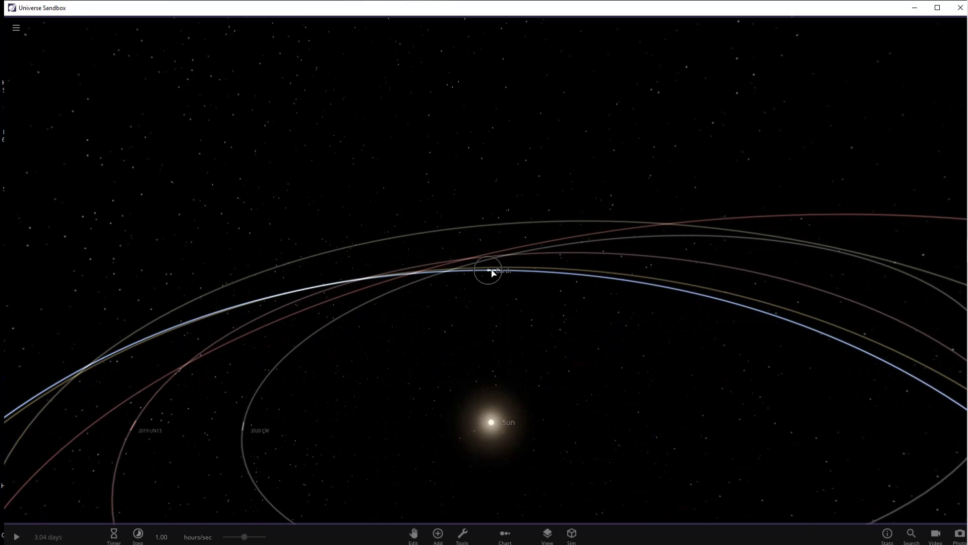
pyautogui.scroll(5, 492, 272)
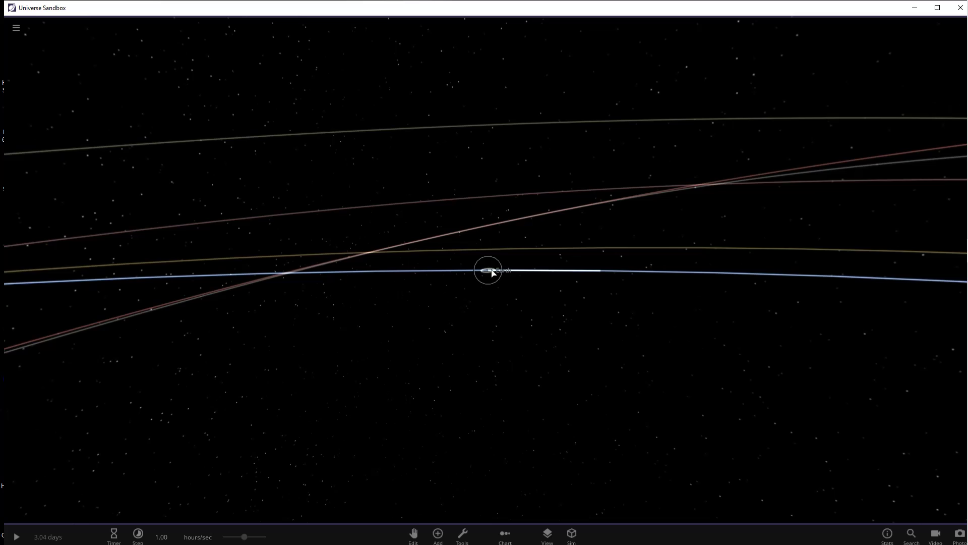
pyautogui.scroll(5, 492, 273)
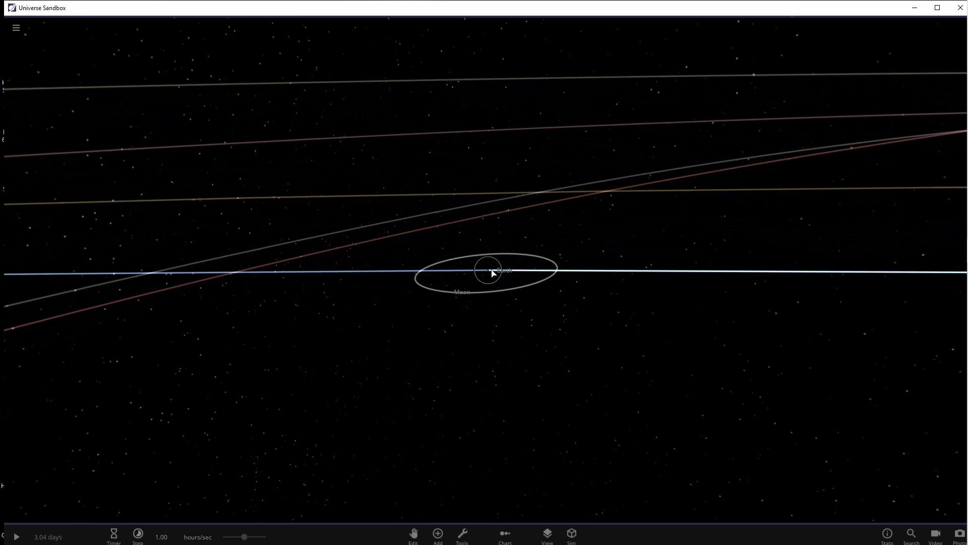
pyautogui.scroll(5, 492, 273)
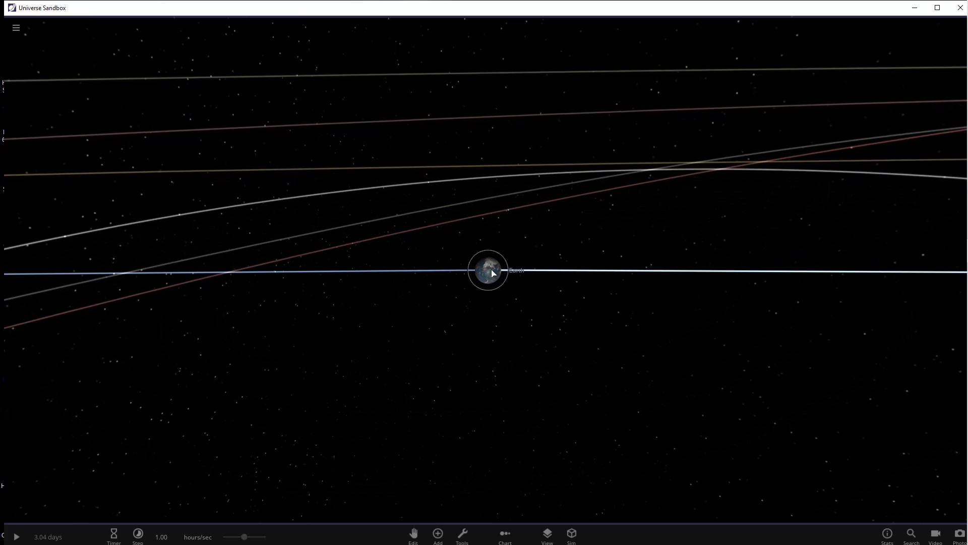
pyautogui.scroll(1, 492, 273)
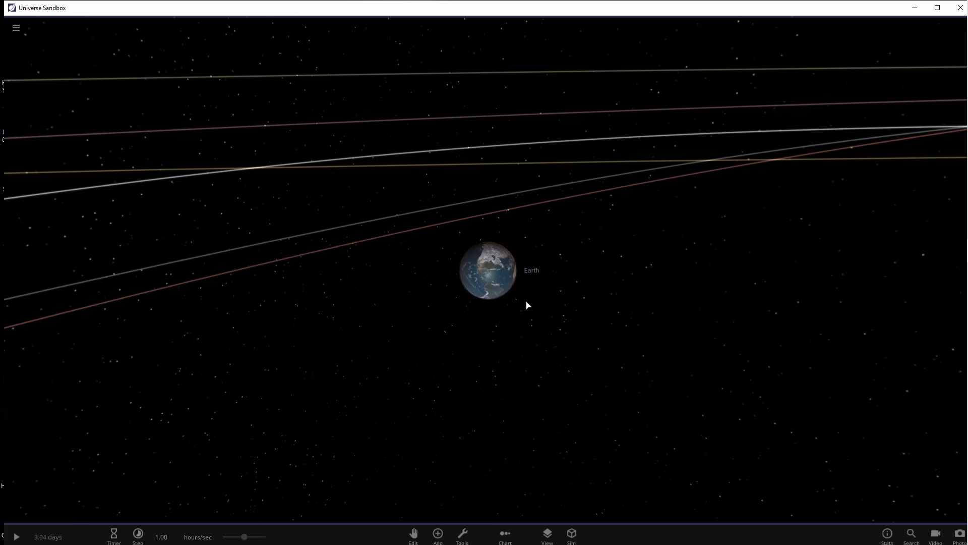
pyautogui.scroll(3, 494, 291)
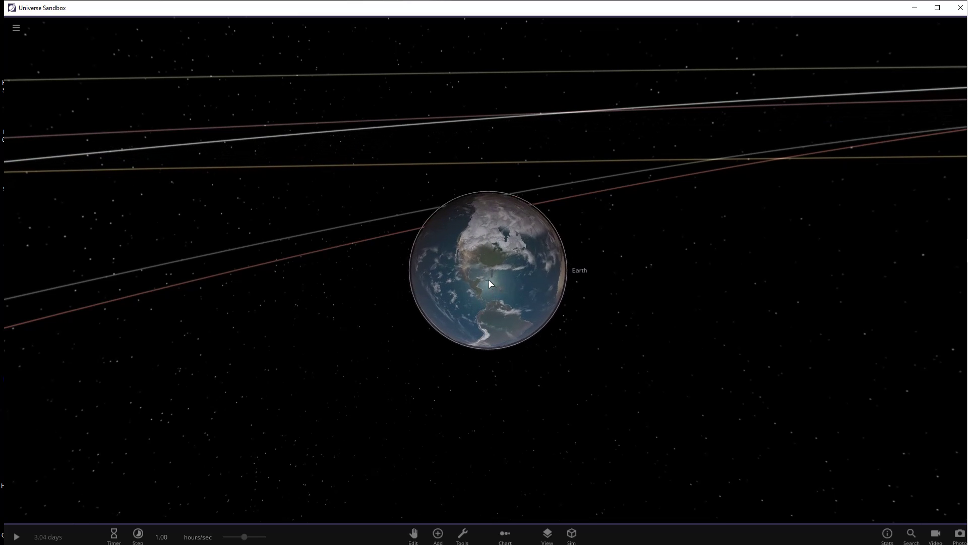
pyautogui.click(16, 536)
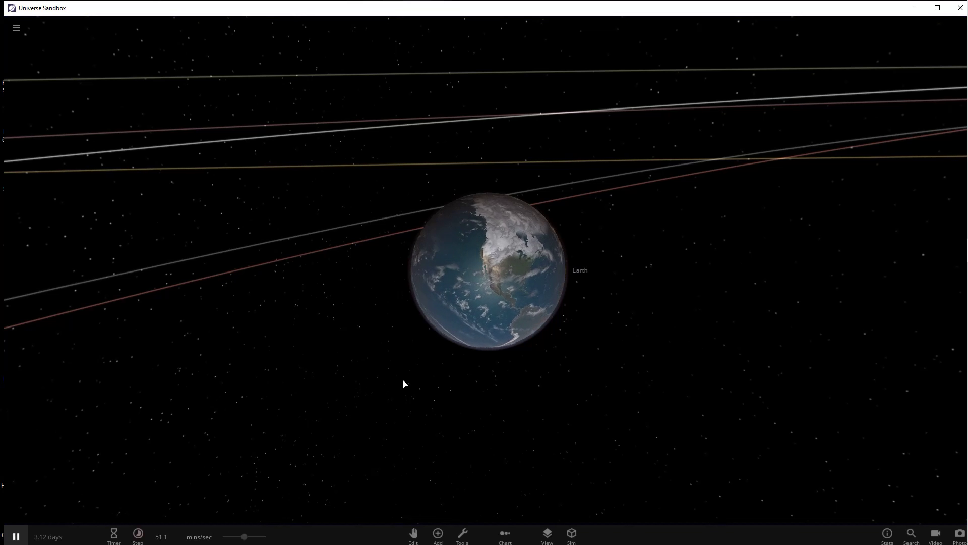
# Step: Zoom out from Earth past the Moon's orbit to show every asteroid orbit around the Sun
pyautogui.scroll(-3, 421, 378)
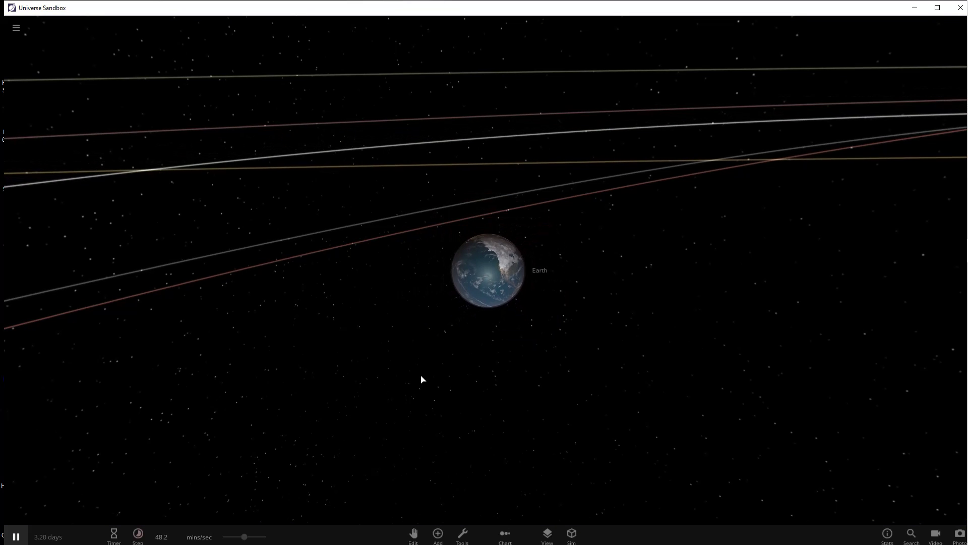
pyautogui.scroll(-5, 421, 378)
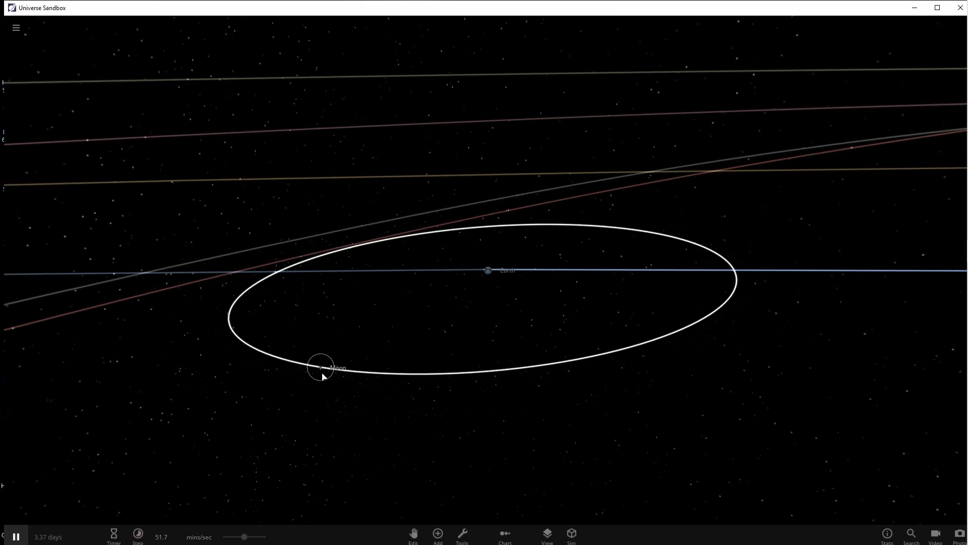
pyautogui.scroll(-3, 393, 391)
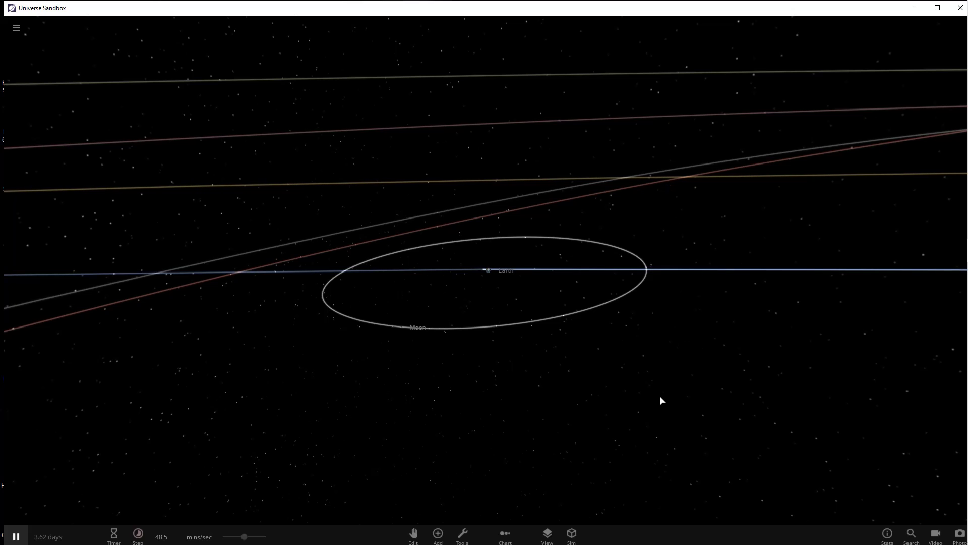
pyautogui.scroll(-3, 664, 417)
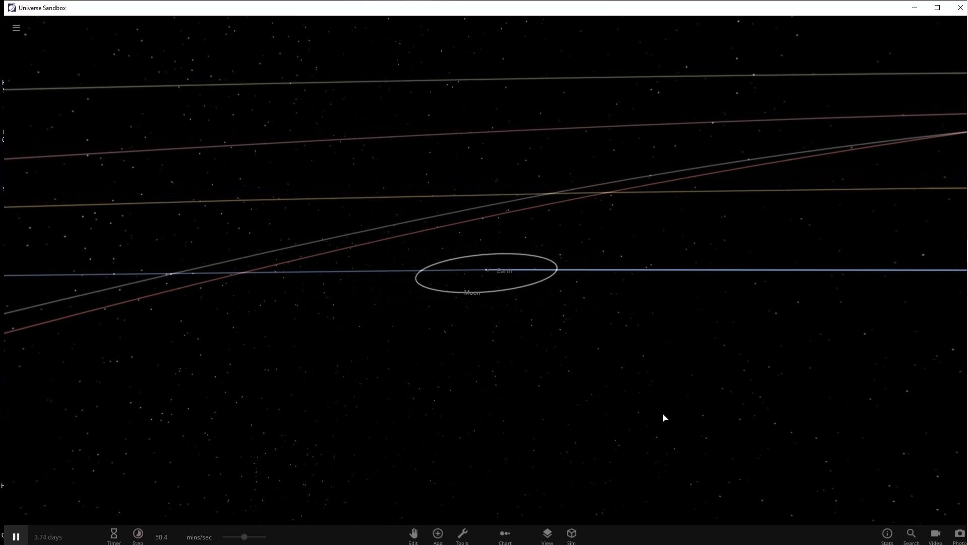
pyautogui.scroll(-5, 663, 417)
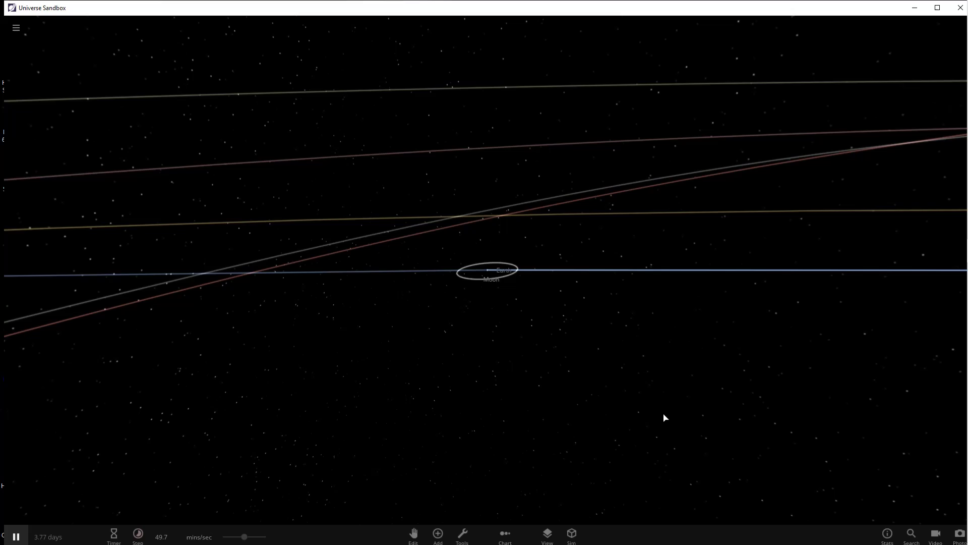
pyautogui.scroll(-5, 664, 418)
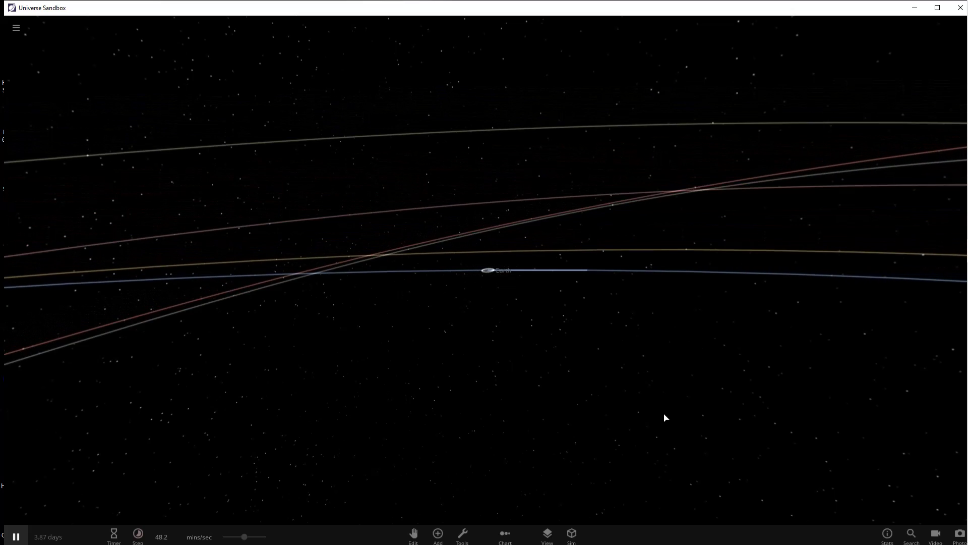
pyautogui.scroll(-5, 664, 418)
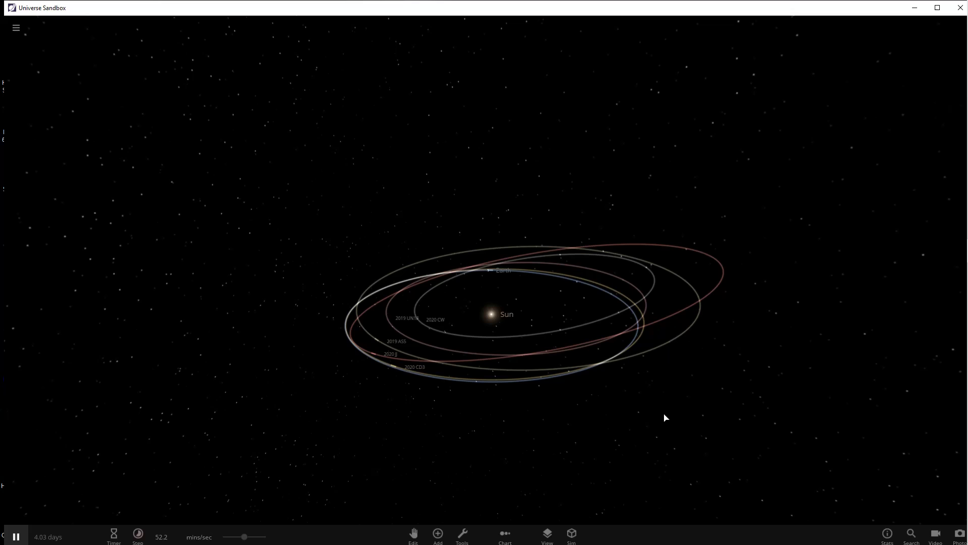
pyautogui.moveTo(664, 476); pyautogui.dragTo(666, 420)
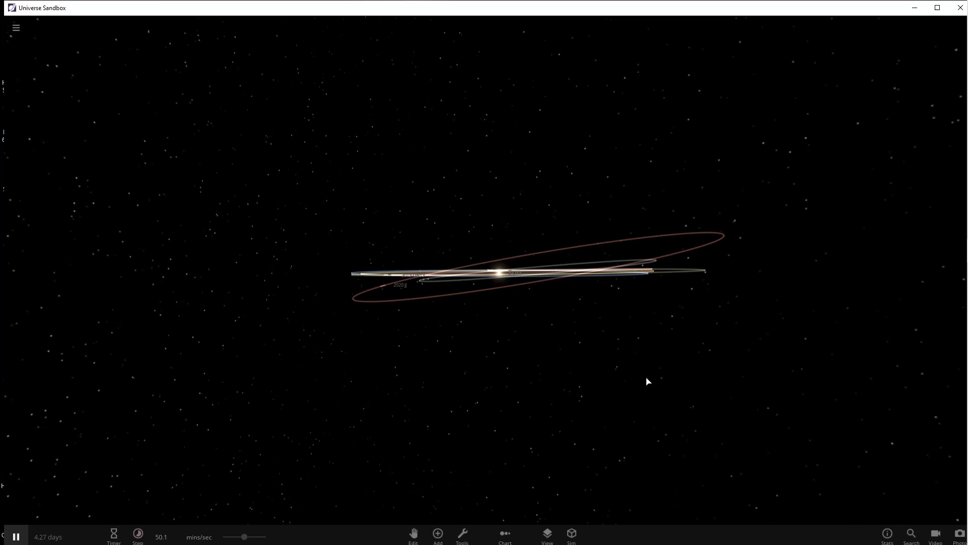
pyautogui.moveTo(639, 375); pyautogui.dragTo(642, 445)
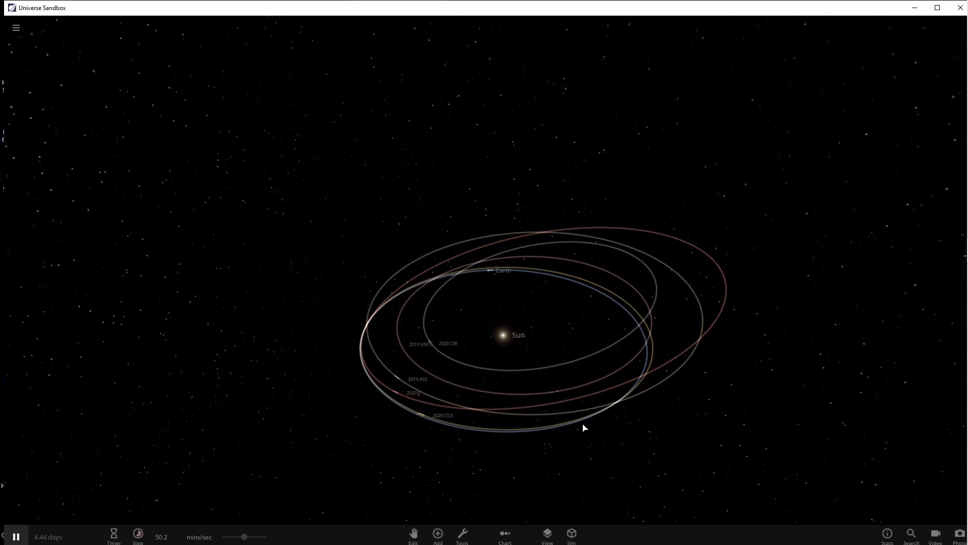
# Step: Open 2020 CW's properties and read its 21128 kg mass, 1.10 m radius and 1.13-year orbit
pyautogui.click(431, 345)
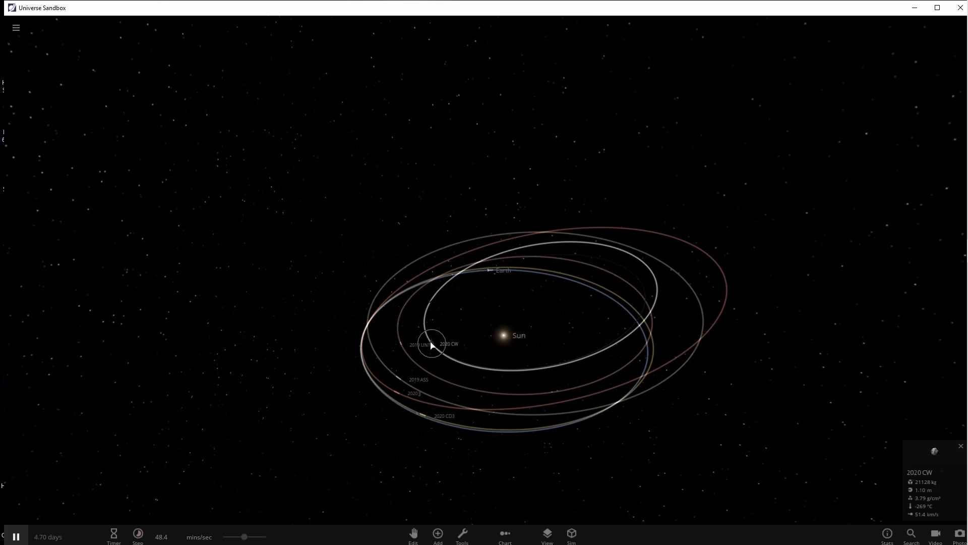
pyautogui.click(930, 492)
pyautogui.scroll(5, 860, 263)
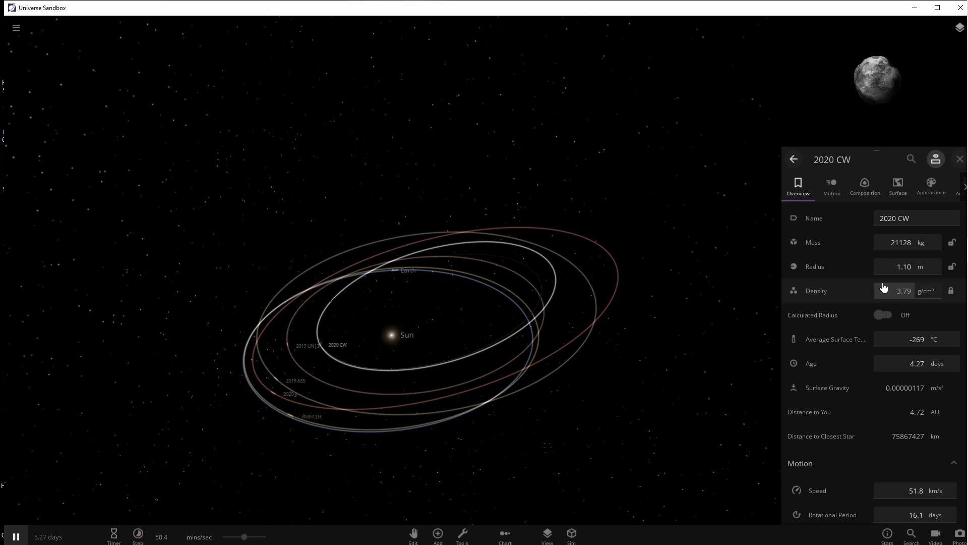
pyautogui.scroll(-5, 874, 291)
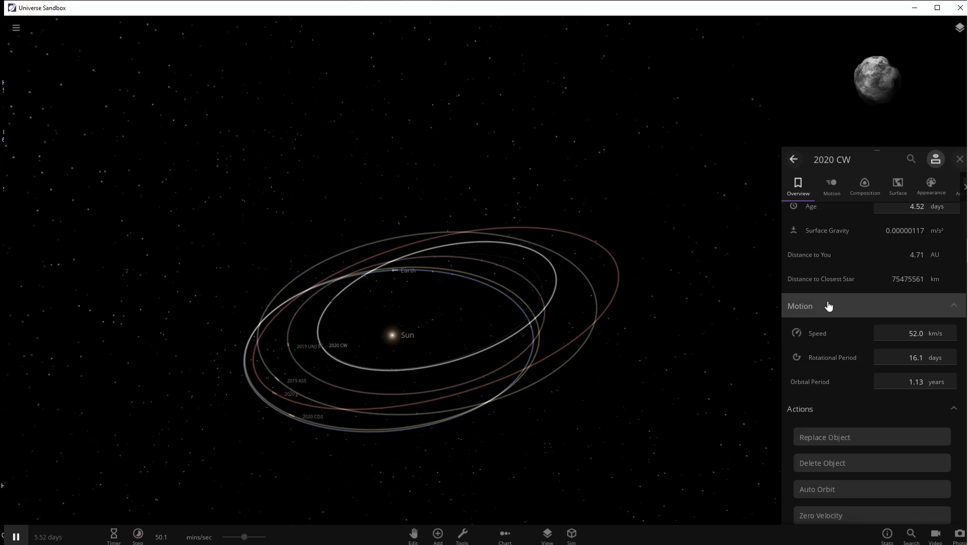
pyautogui.scroll(5, 829, 306)
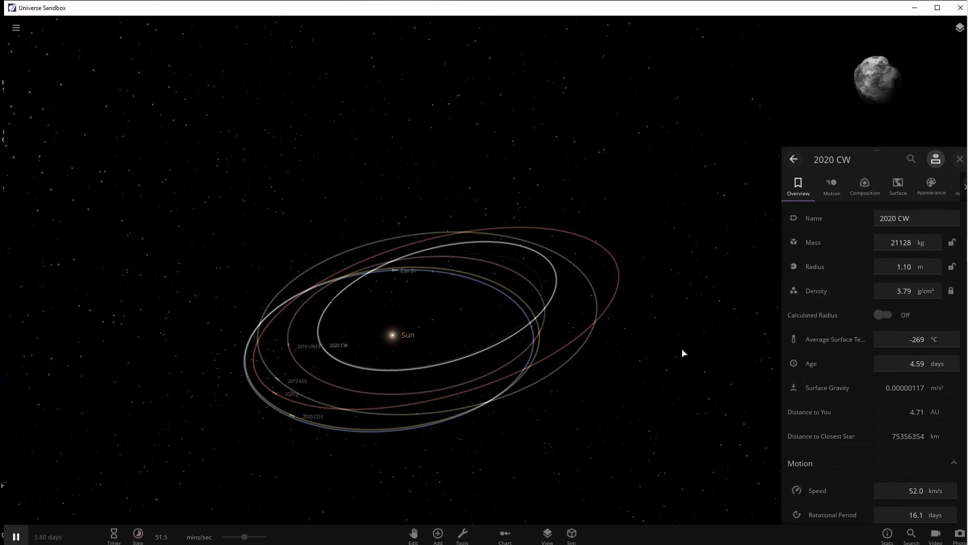
pyautogui.scroll(3, 655, 360)
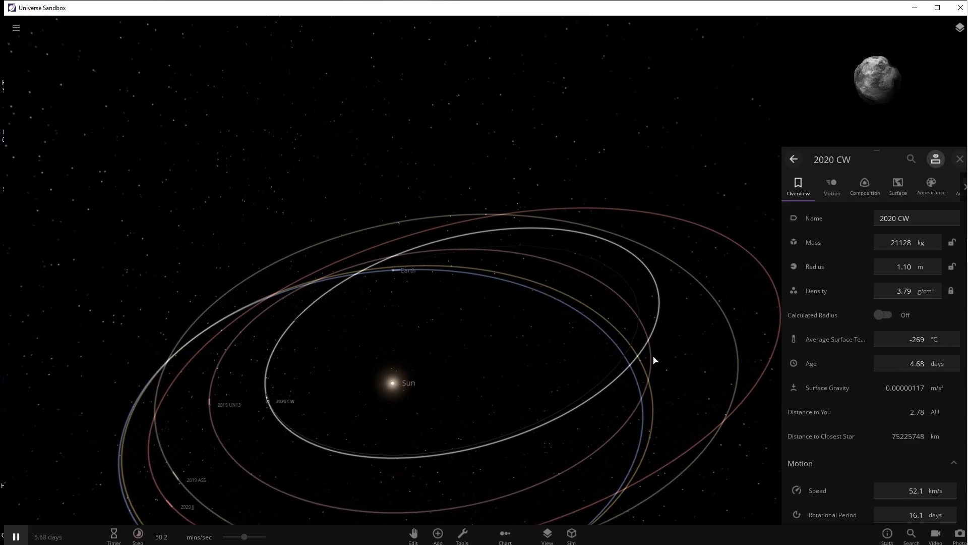
# Step: Show asteroid 2019 UN13's properties: 169536 kg mass, 2.00 m radius, 359-day orbit
pyautogui.doubleClick(272, 403)
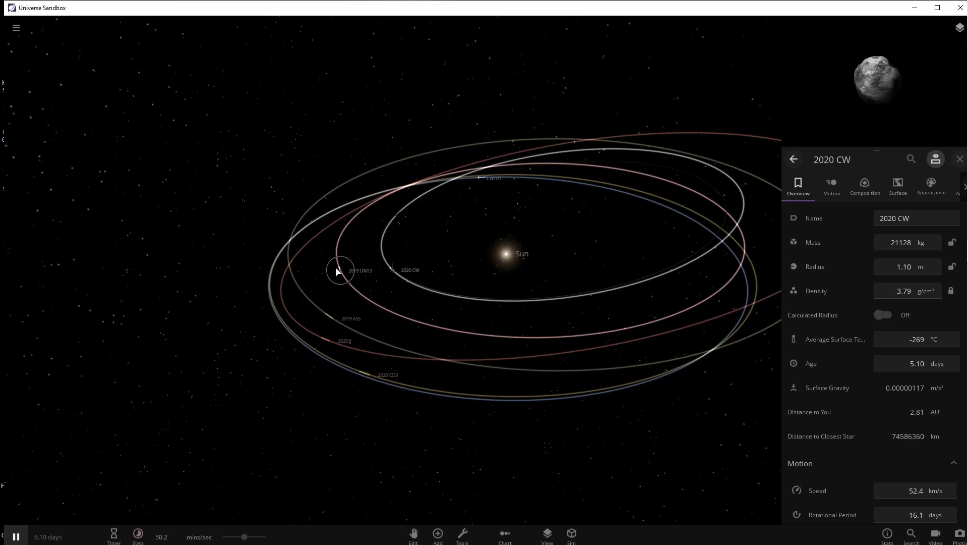
pyautogui.click(339, 270)
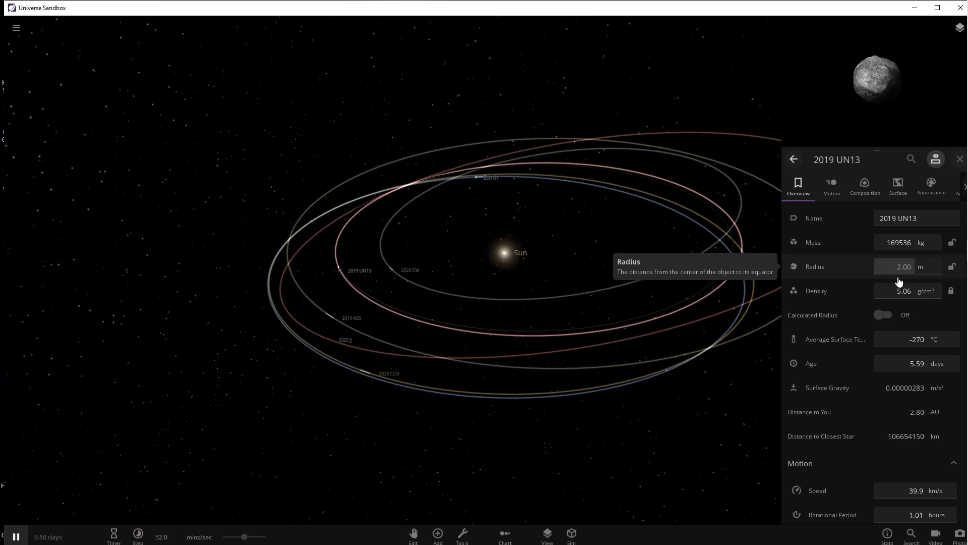
pyautogui.scroll(-2, 880, 443)
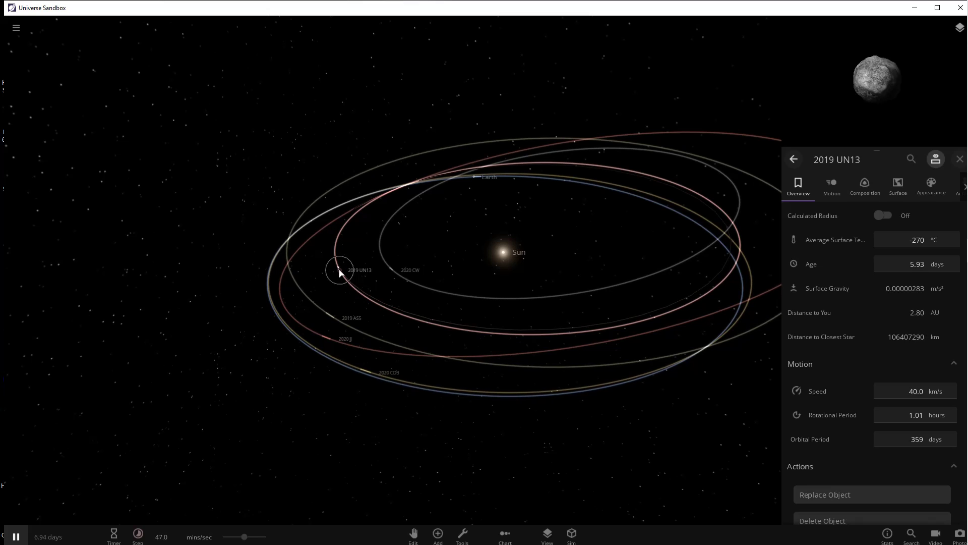
# Step: Inspect asteroid 2019 AS5's values: 38.4 km/s speed, 13.8-day rotation, 1.56-year orbit
pyautogui.click(330, 320)
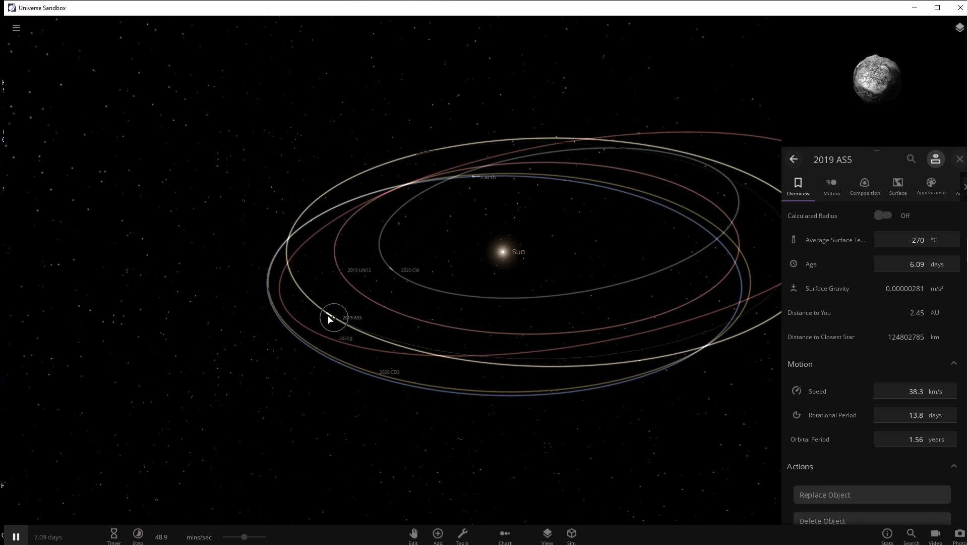
pyautogui.scroll(2, 817, 309)
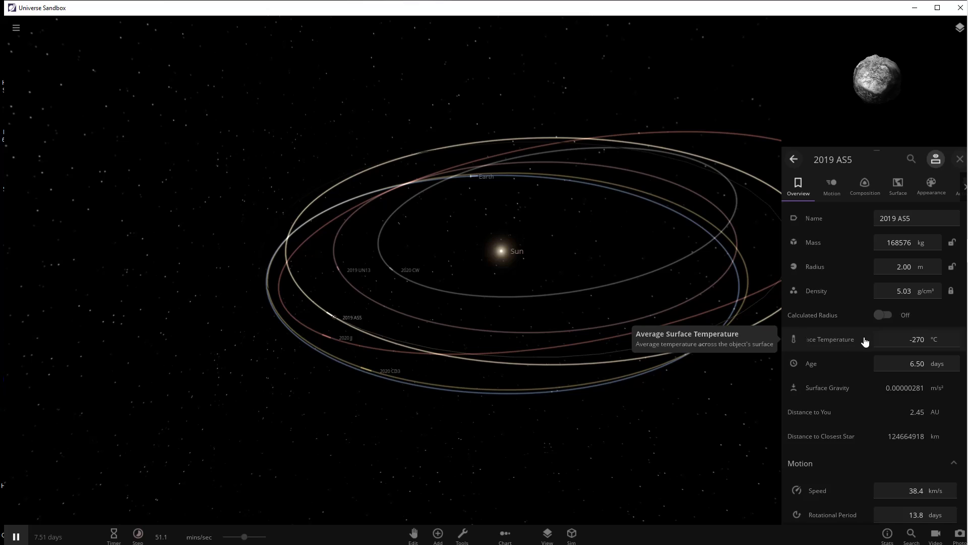
pyautogui.scroll(-3, 865, 339)
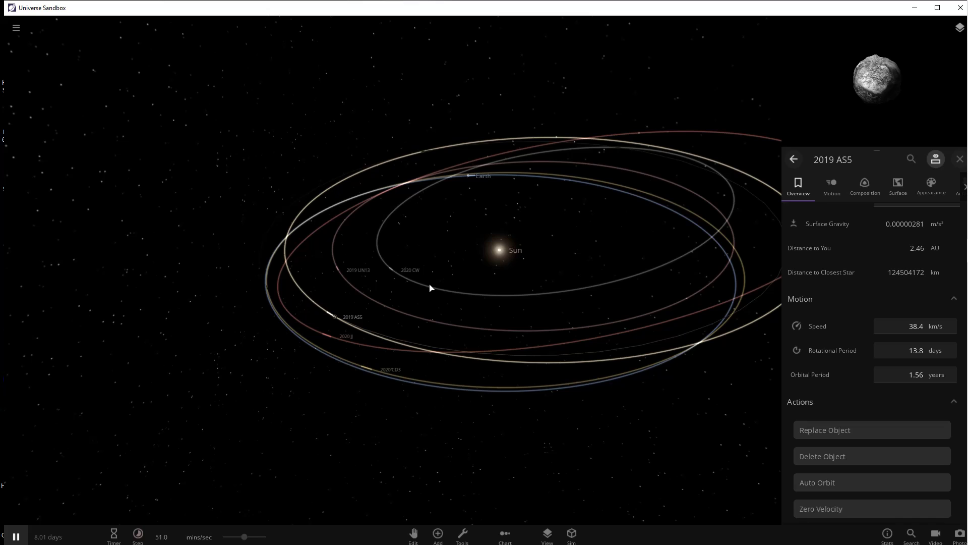
# Step: Display asteroid 2020 JJ's properties: 3358912 kg mass, 6.00 m radius, 1.85-year orbit
pyautogui.click(326, 337)
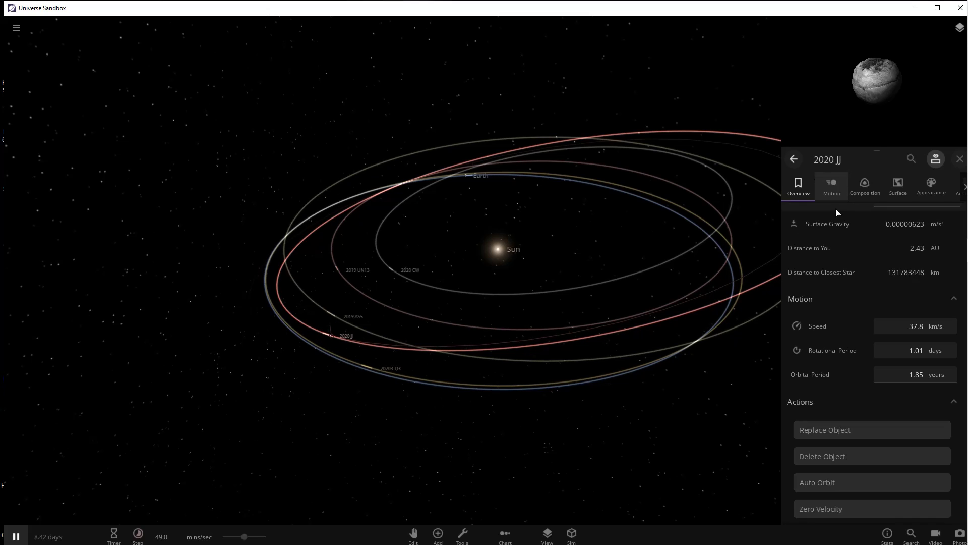
pyautogui.scroll(5, 830, 253)
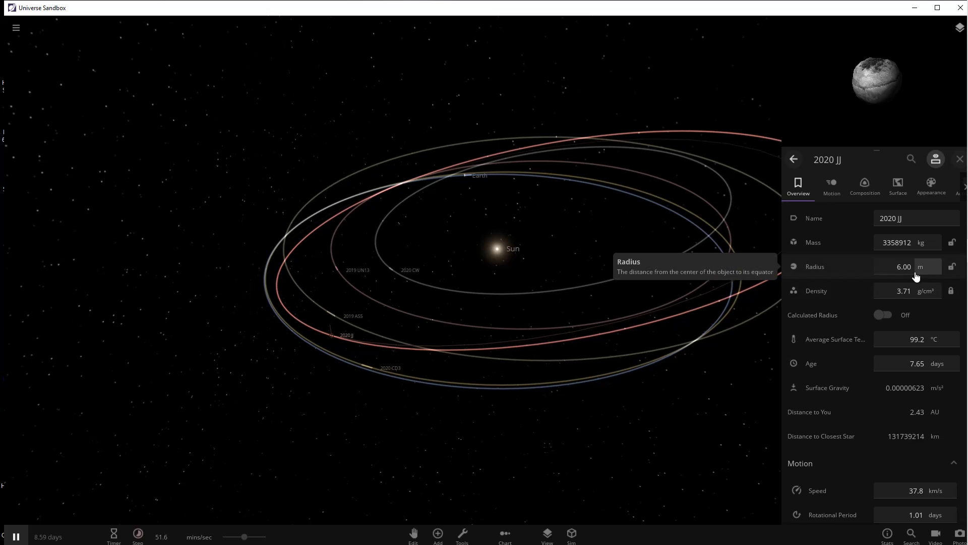
pyautogui.scroll(-3, 868, 284)
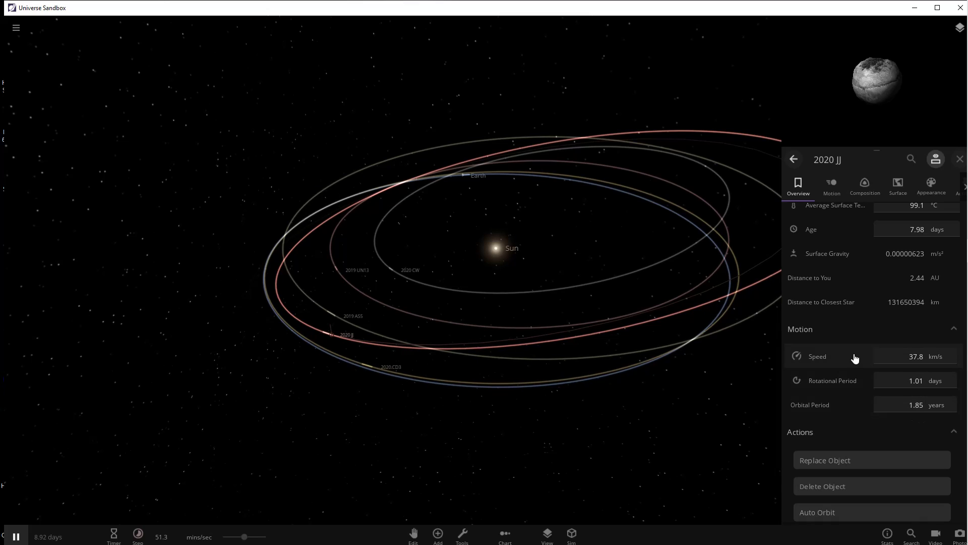
pyautogui.scroll(3, 828, 329)
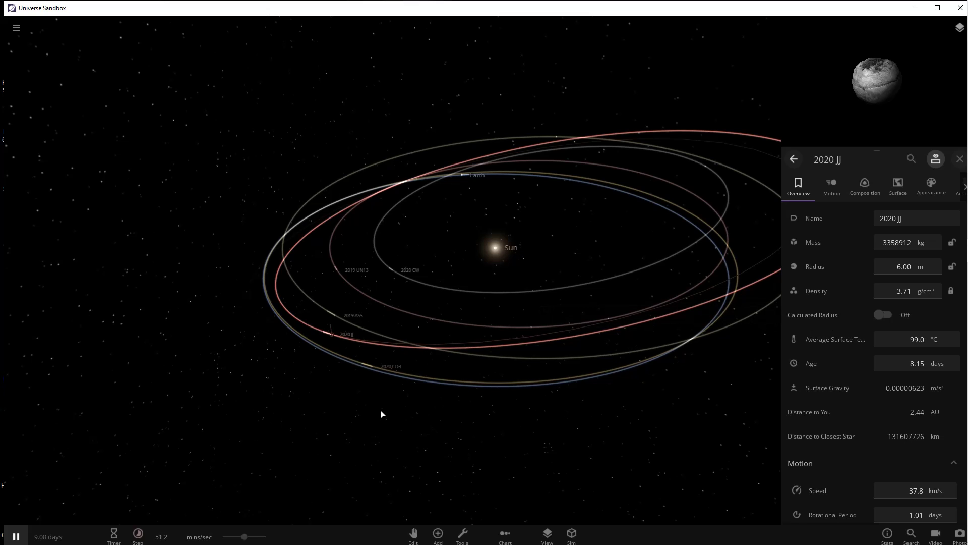
# Step: Review asteroid 2020 CD3's properties down to its 1.04-year orbital period
pyautogui.click(366, 366)
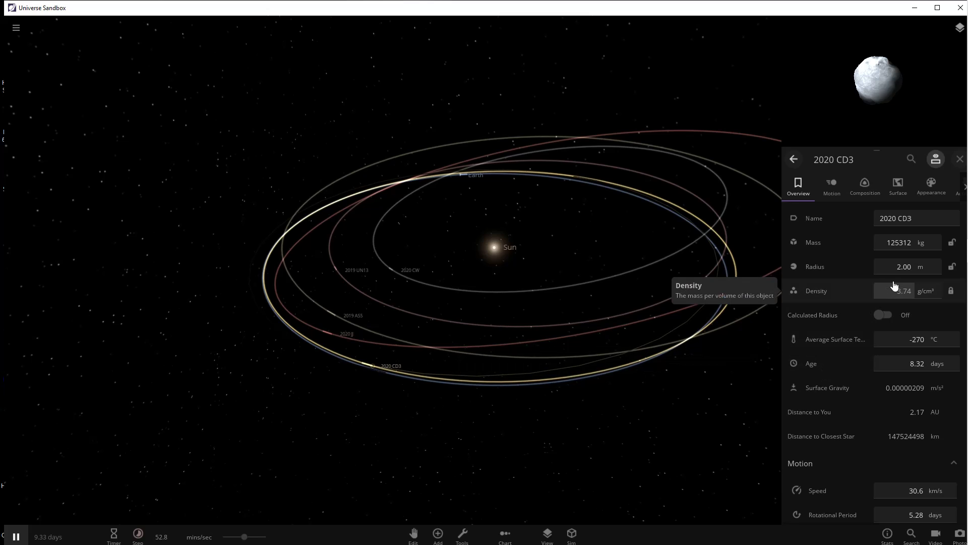
pyautogui.scroll(-4, 893, 287)
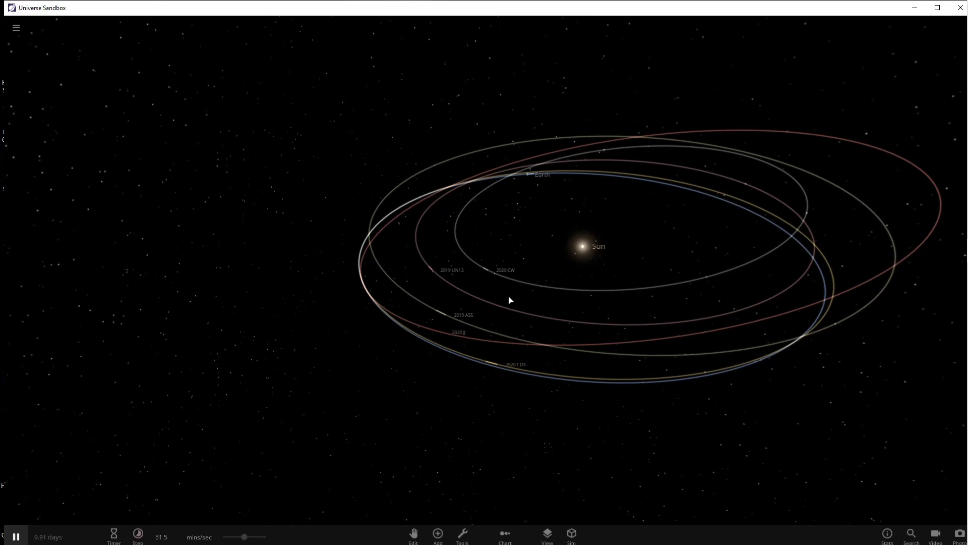
# Step: Bring up 2020 CW's summary card and tilt the camera to look down on the orbits
pyautogui.click(487, 270)
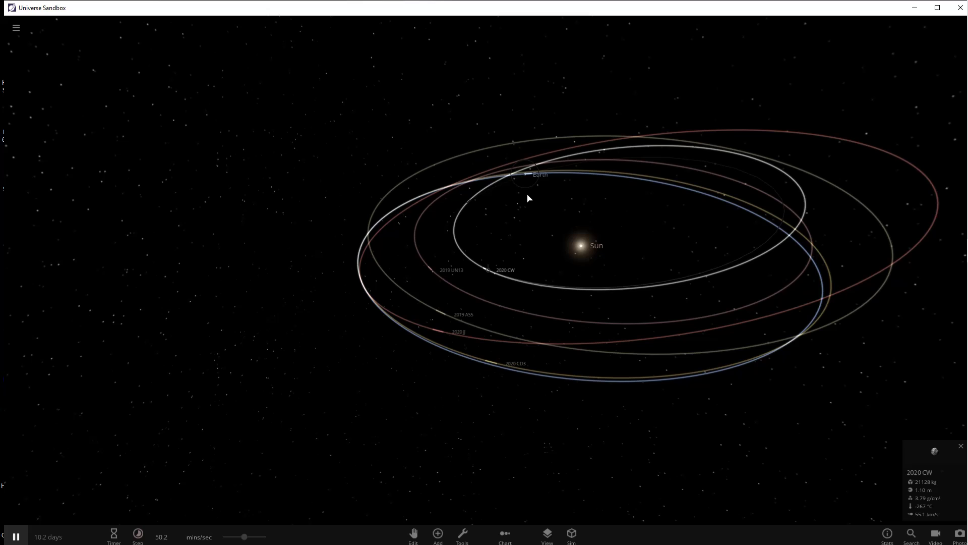
pyautogui.moveTo(527, 196); pyautogui.dragTo(522, 265)
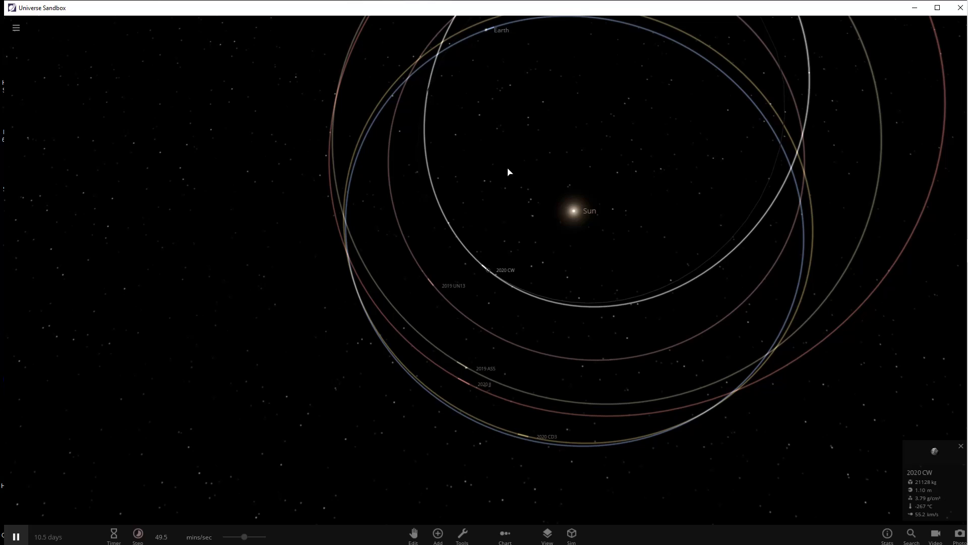
pyautogui.moveTo(508, 169); pyautogui.dragTo(510, 186)
pyautogui.scroll(-5, 510, 186)
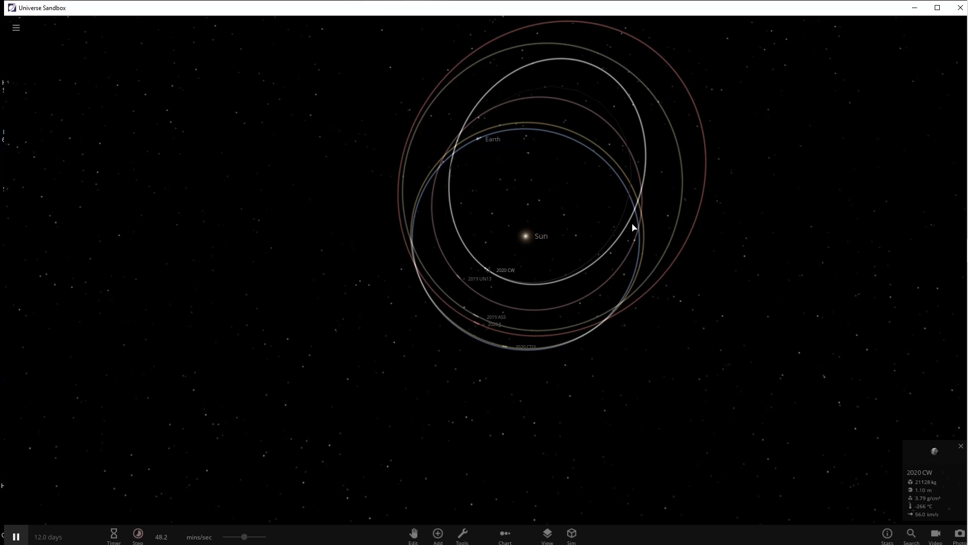
# Step: Tilt the camera edge-on to the orbits, then ease back so they appear as thin ellipses
pyautogui.moveTo(711, 289); pyautogui.dragTo(720, 201)
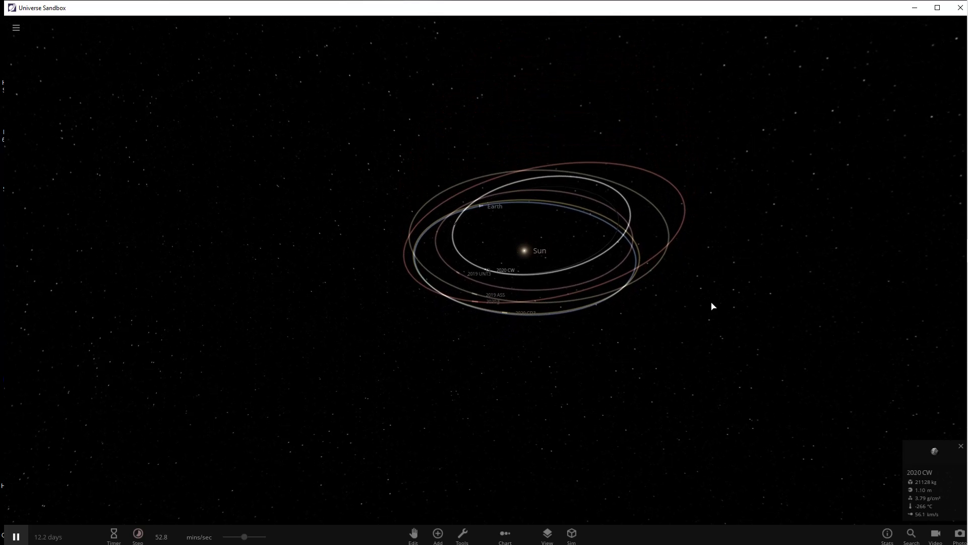
pyautogui.moveTo(713, 254); pyautogui.dragTo(713, 238)
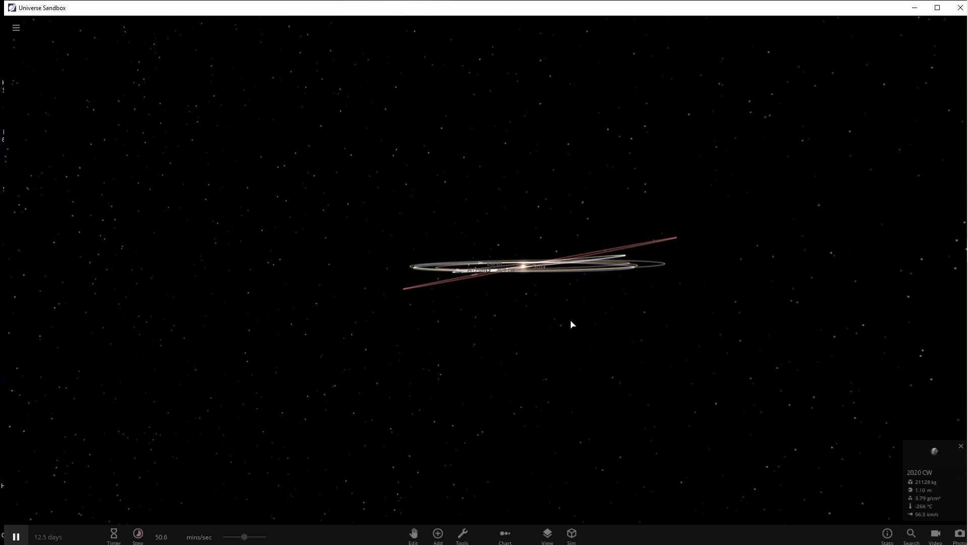
pyautogui.moveTo(533, 333); pyautogui.dragTo(692, 322)
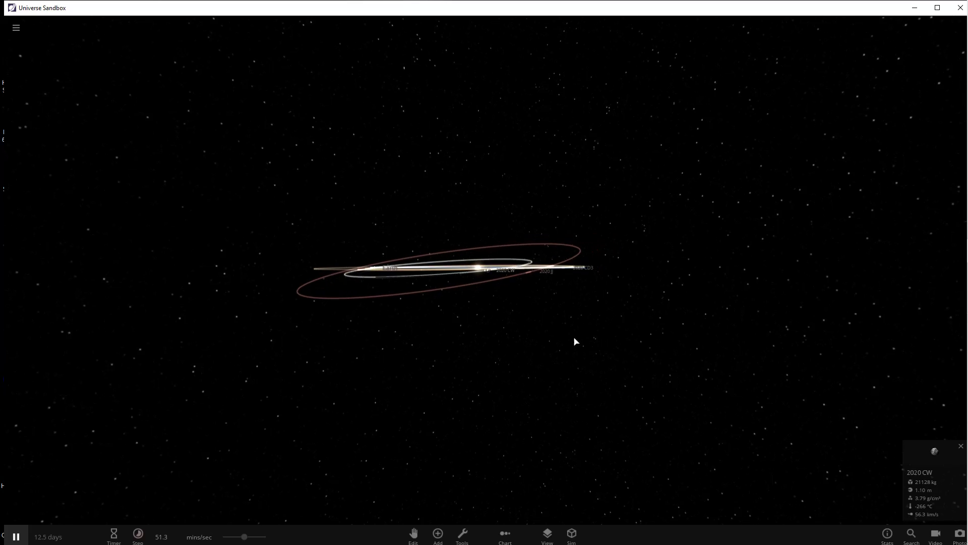
pyautogui.moveTo(573, 339); pyautogui.dragTo(643, 355)
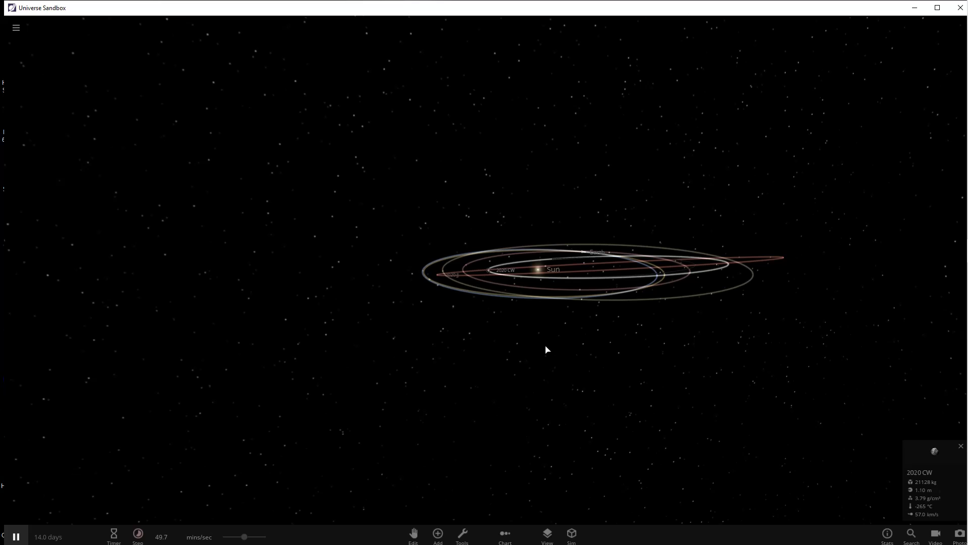
# Step: Tilt the camera back to an oblique view with the orbits opened up around the Sun
pyautogui.moveTo(545, 348); pyautogui.dragTo(737, 425)
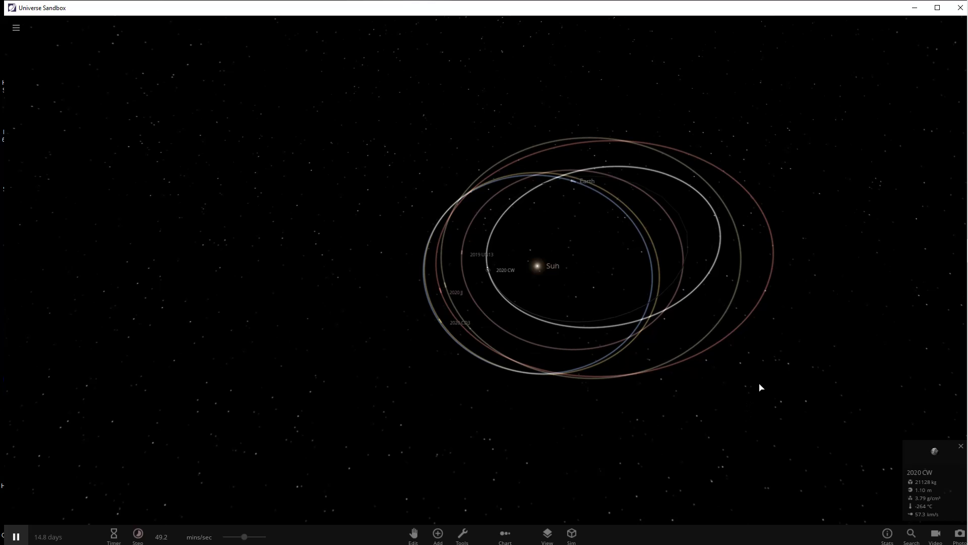
pyautogui.moveTo(967, 342)
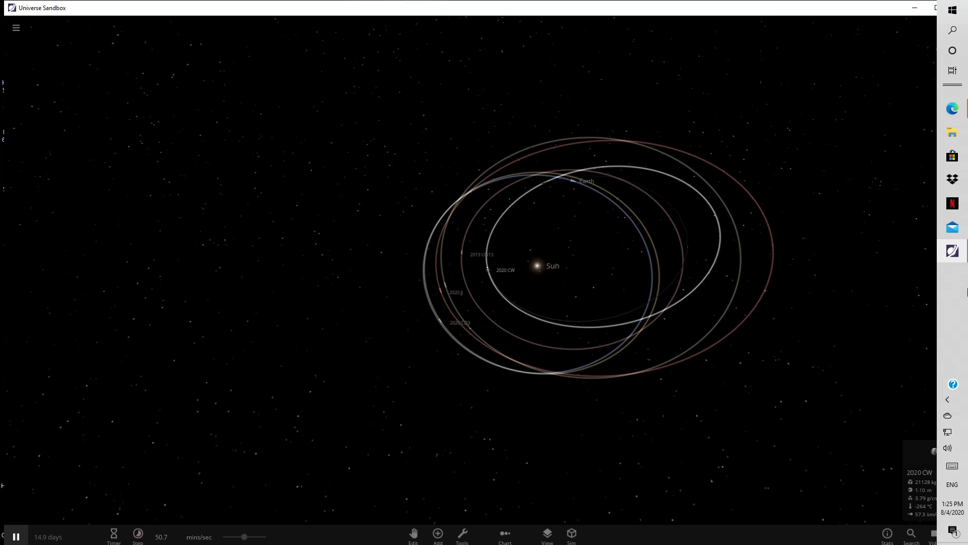